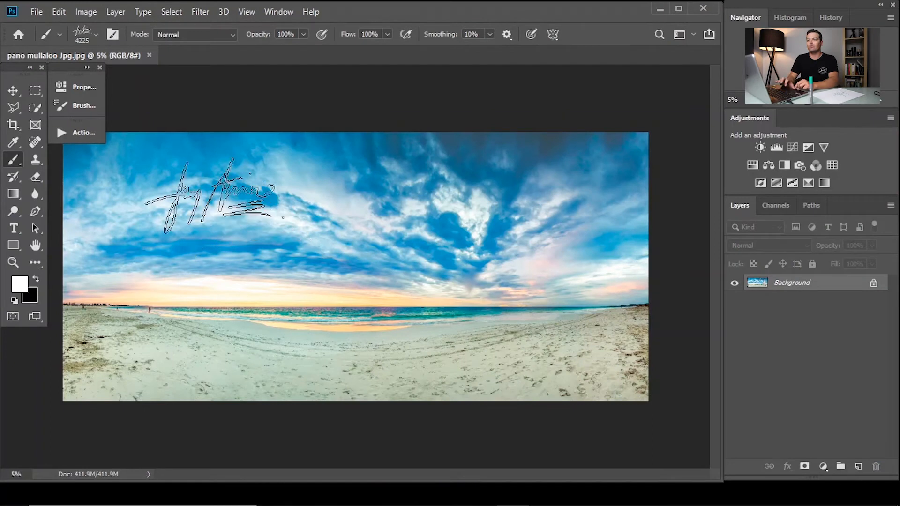
- Open the raw photo _MG_1486.CR2 from the Desktop folder
click(38, 9)
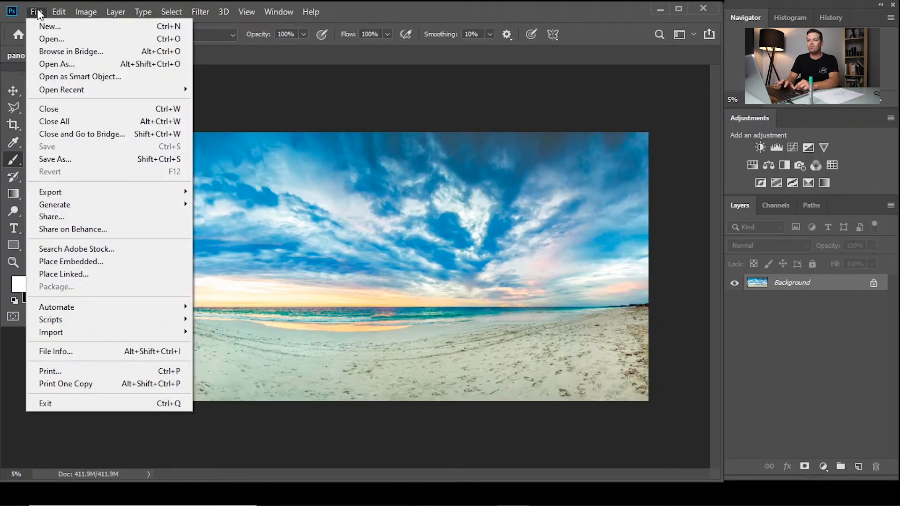
click(46, 35)
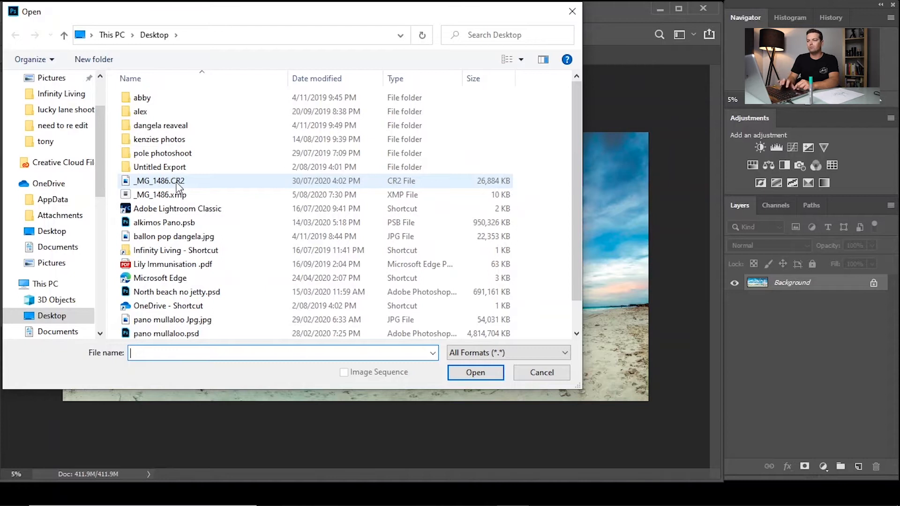
click(178, 182)
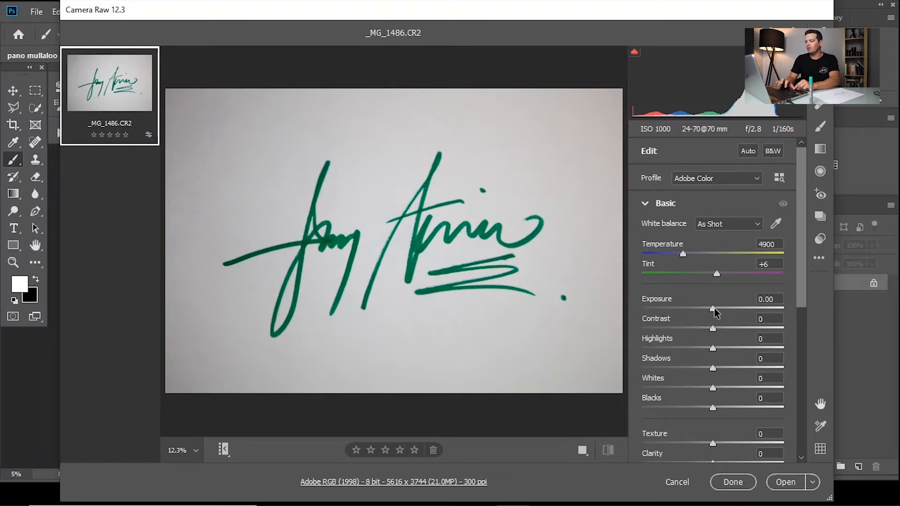
- Set the signature photo's contrast to +38, highlights to +57 and shadows to -65
drag(713, 328, 740, 330)
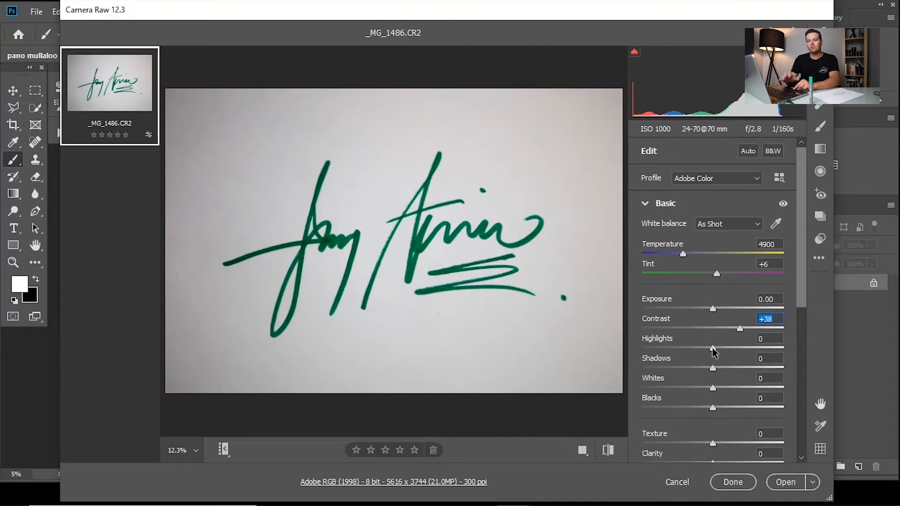
drag(713, 349, 753, 349)
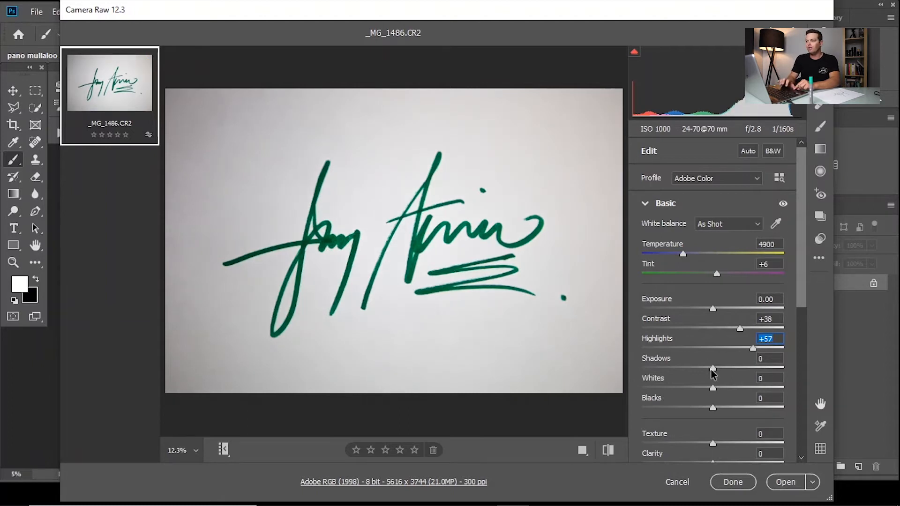
drag(712, 368, 665, 360)
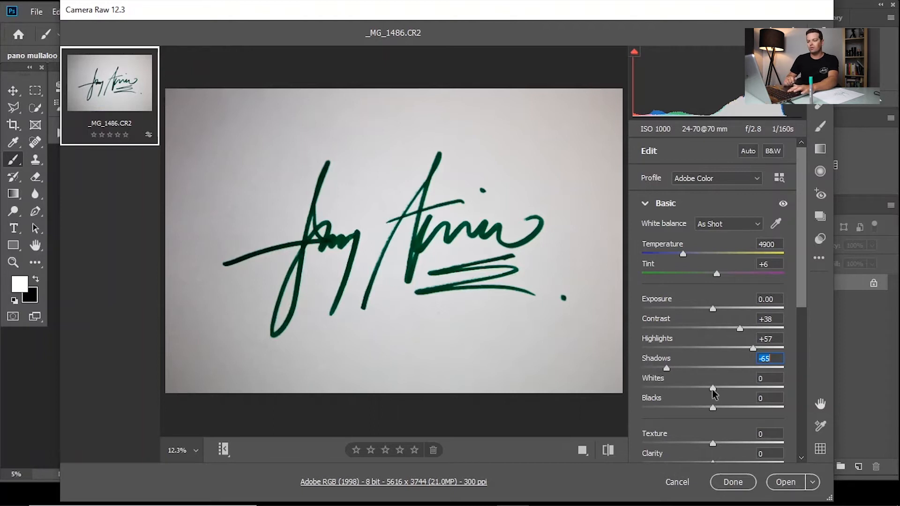
- Set the photo's whites to +70 and blacks to -68, checking the clipping preview while adjusting
key(alt)
alt+click(713, 388)
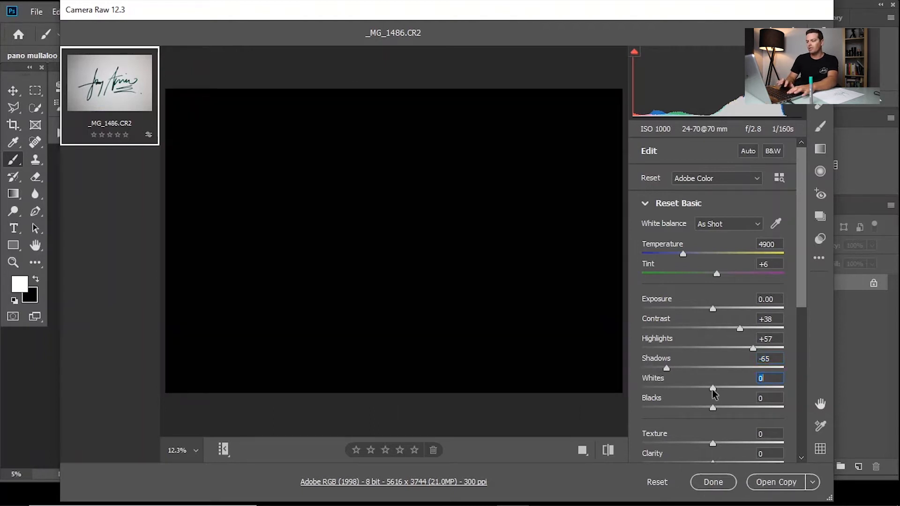
drag(712, 389, 765, 389)
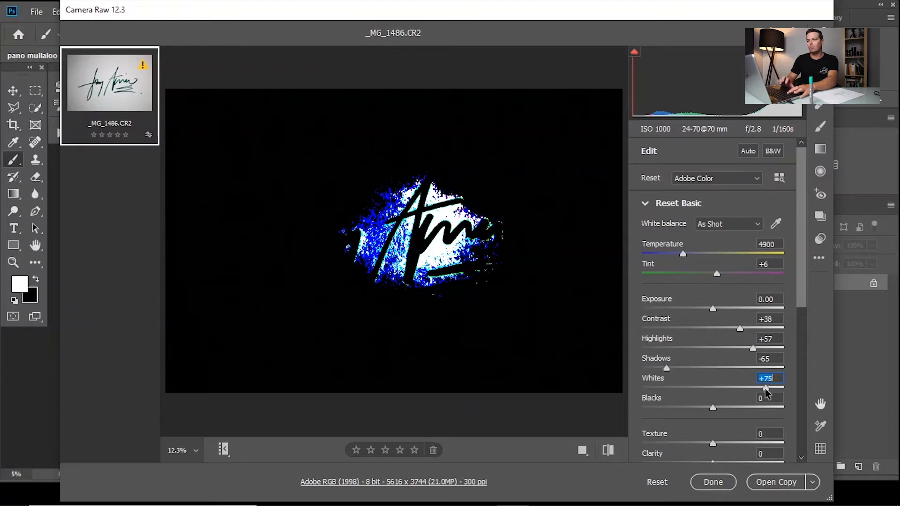
drag(765, 389, 763, 390)
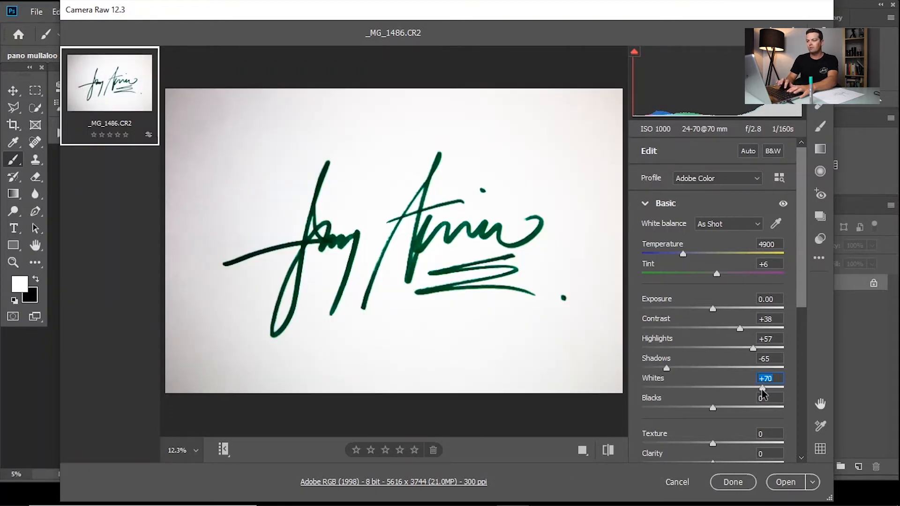
key(alt)
drag(713, 411, 659, 406)
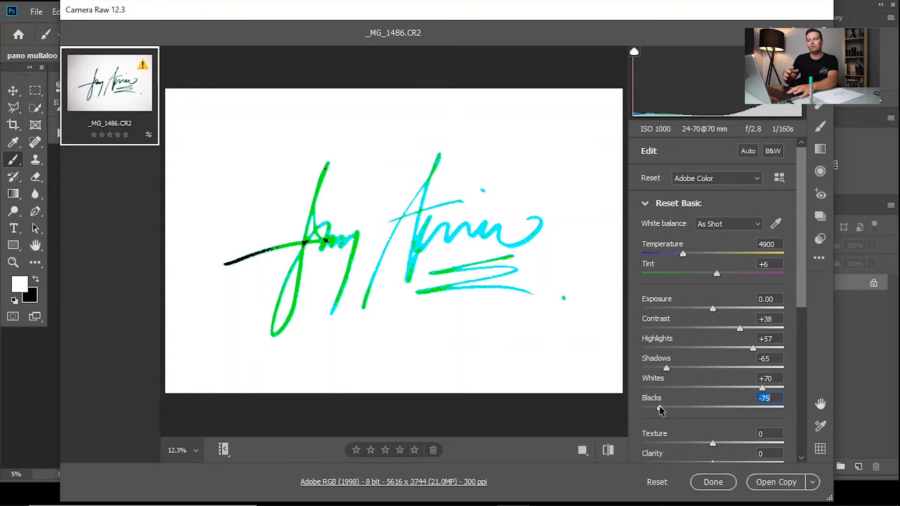
mouse_move(661, 410)
mouse_down()
mouse_move(669, 411)
mouse_move(658, 403)
mouse_up()
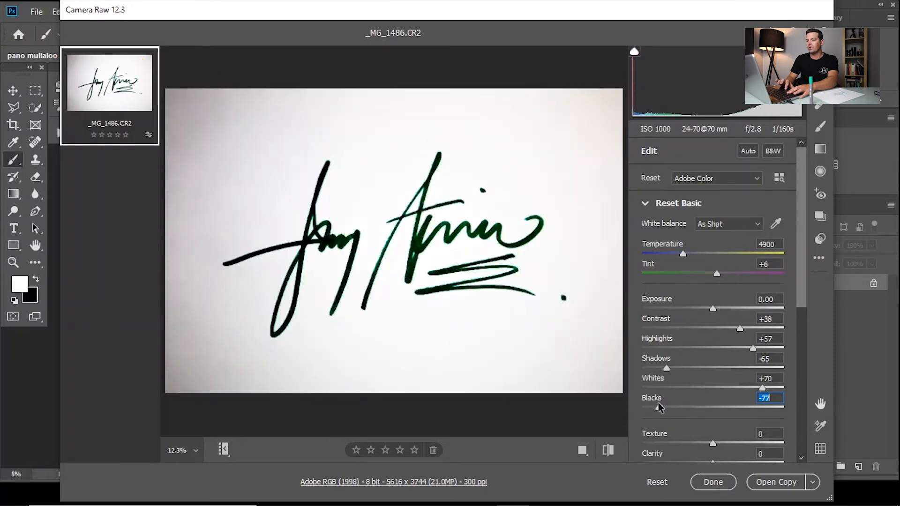
key(ctrl+z)
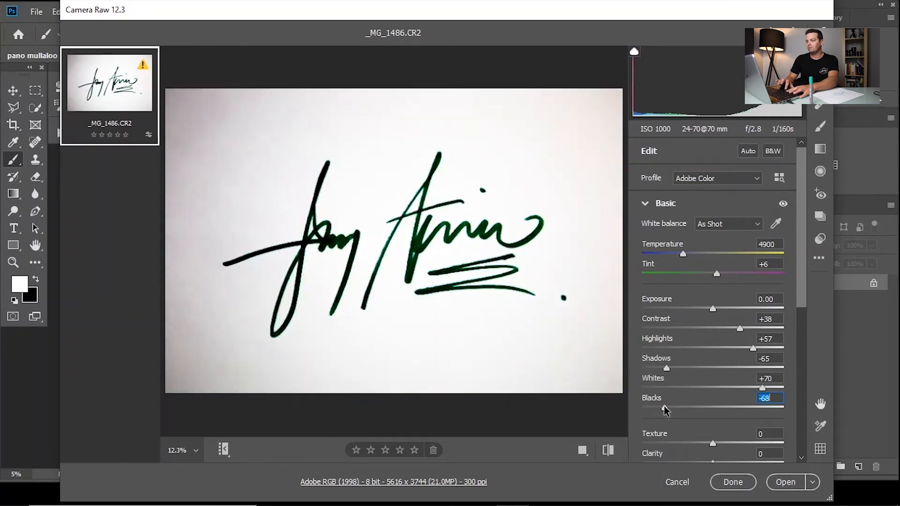
- Desaturate the signature photo completely with saturation -100 and open the developed image for editing
drag(803, 293, 815, 350)
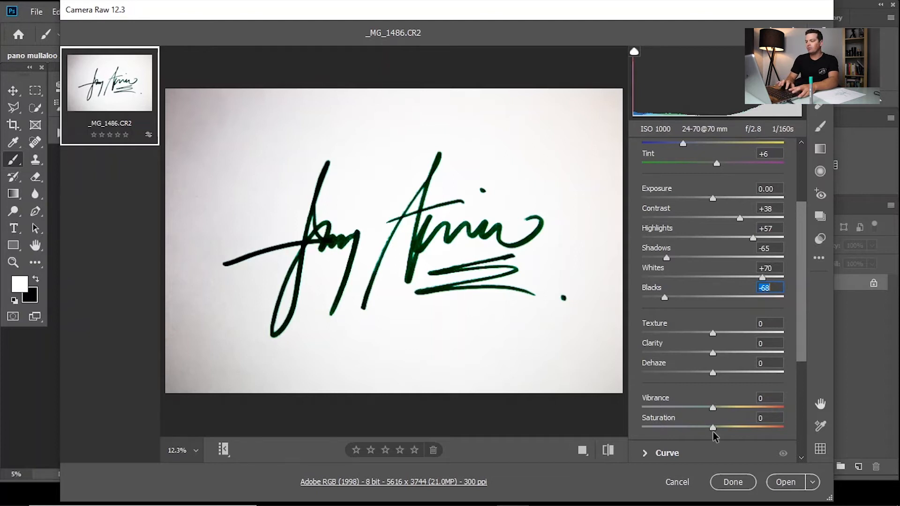
drag(712, 427, 622, 422)
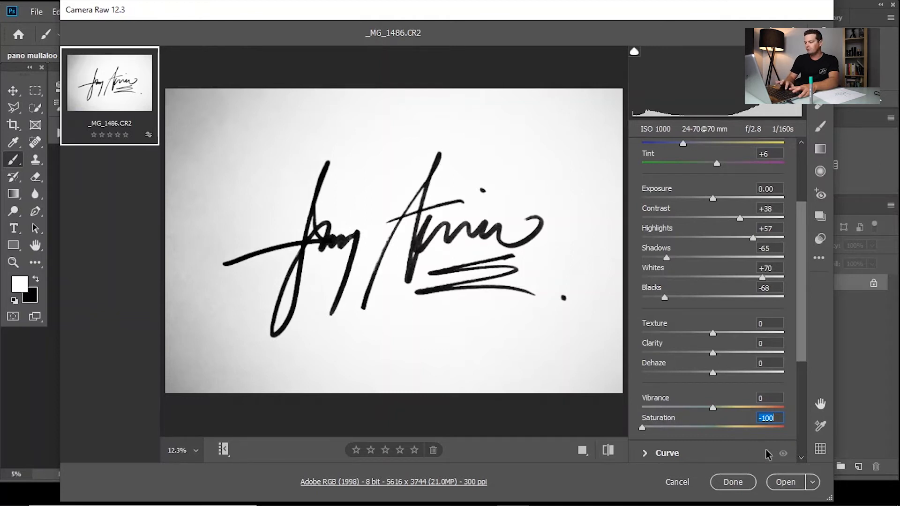
click(785, 483)
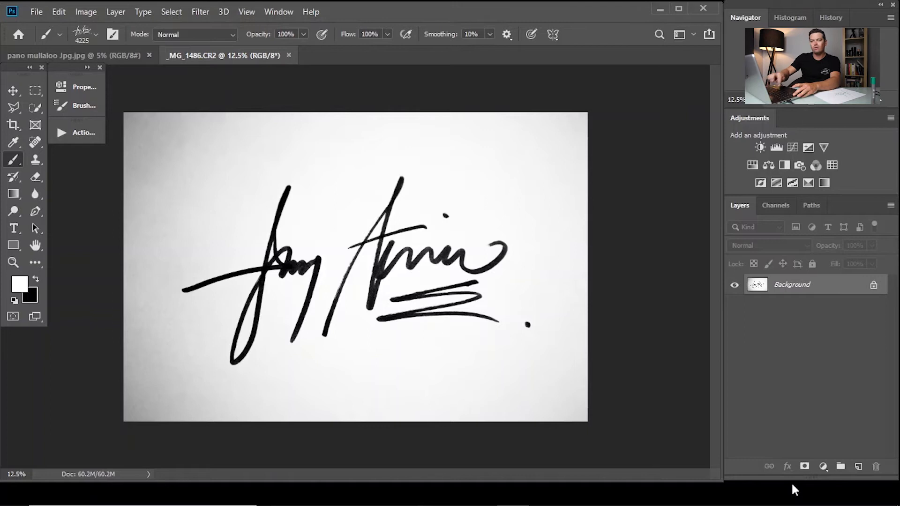
- Duplicate the Background layer containing the signature
key(ctrl+j)
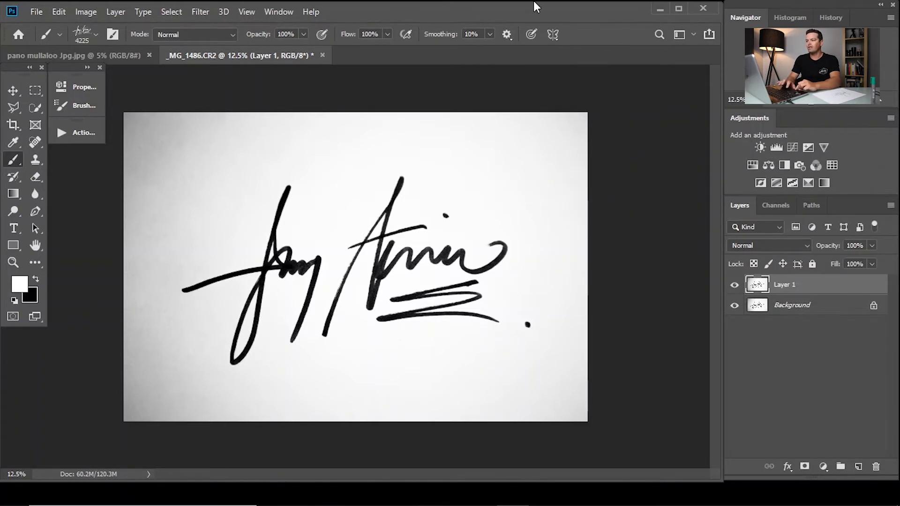
click(280, 11)
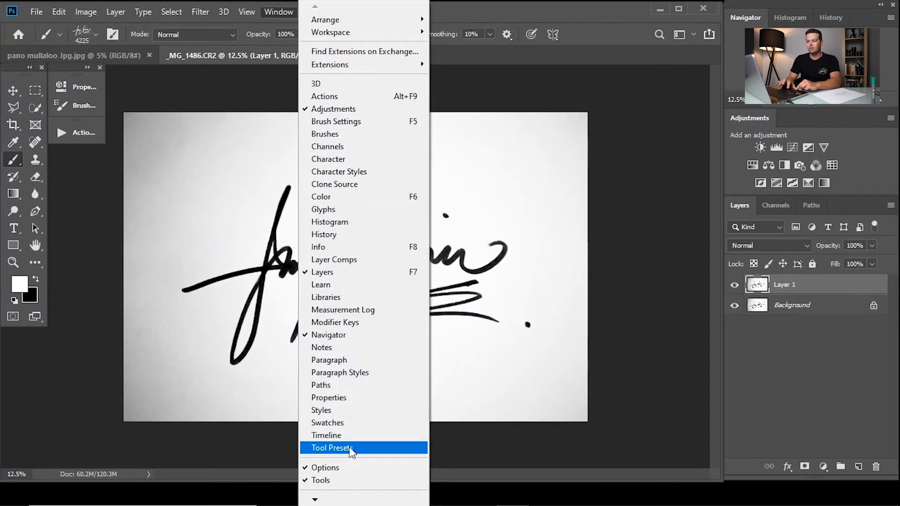
click(294, 9)
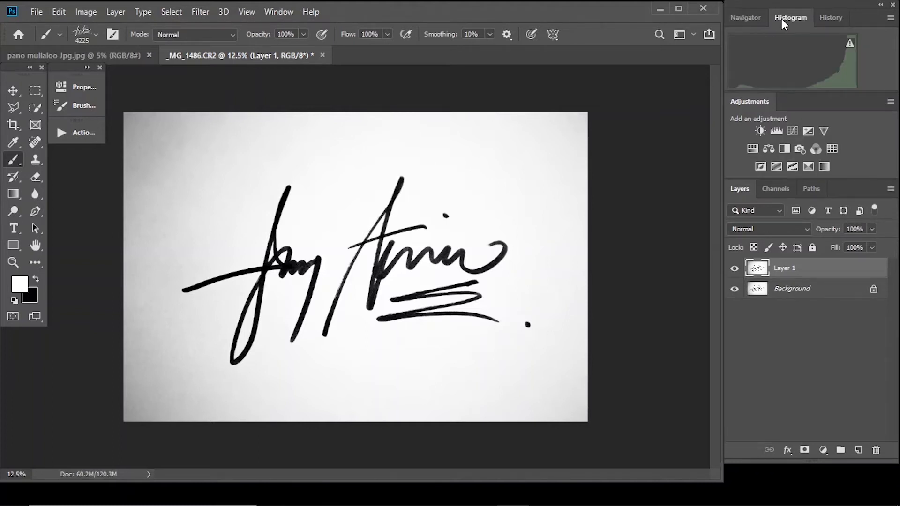
click(829, 19)
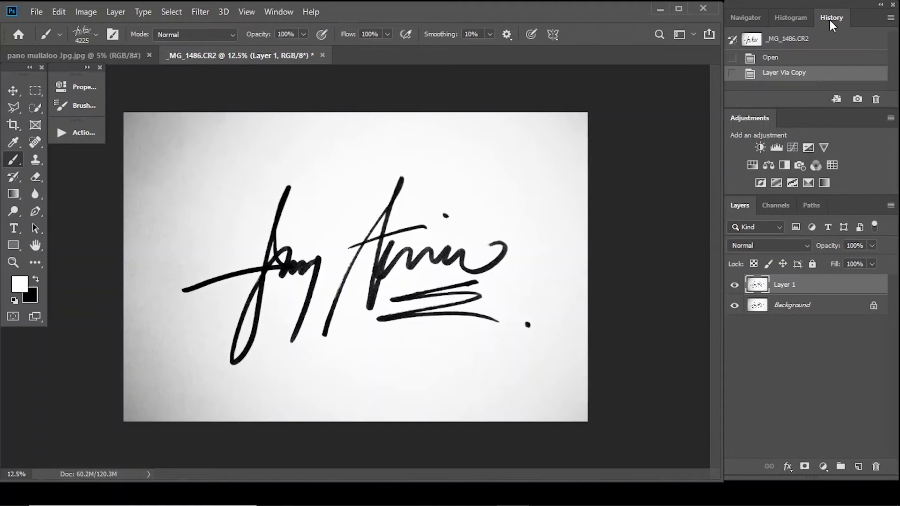
click(747, 17)
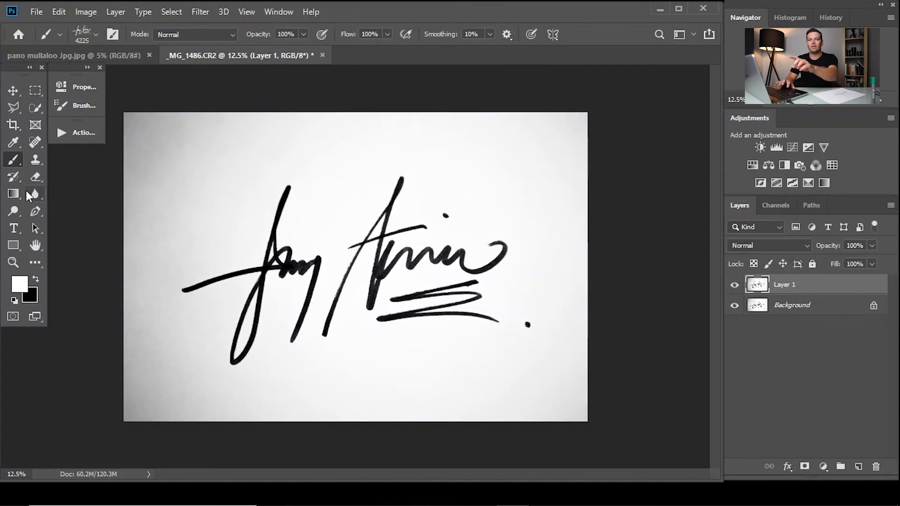
- Hide the original Background layer and open Layer 1's blending options, moving the dialog clear of the signature
key(v)
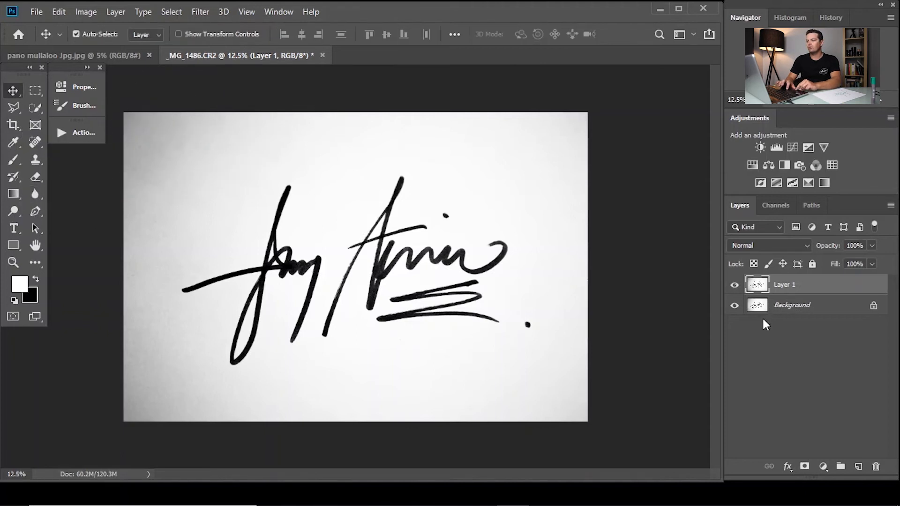
click(735, 308)
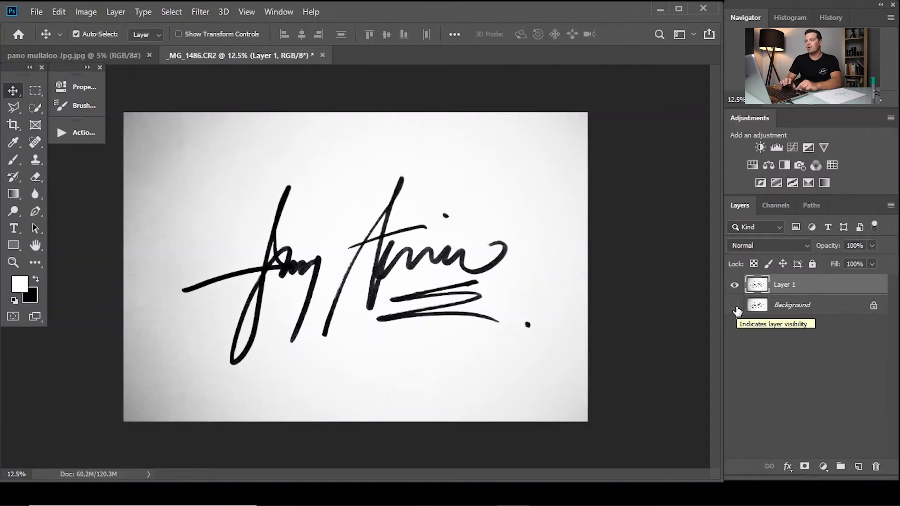
double_click(813, 287)
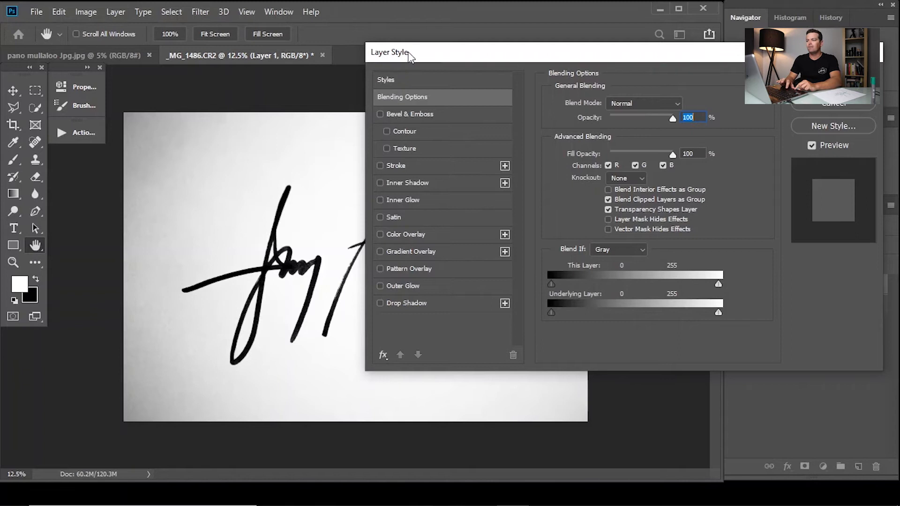
drag(465, 56, 444, 4)
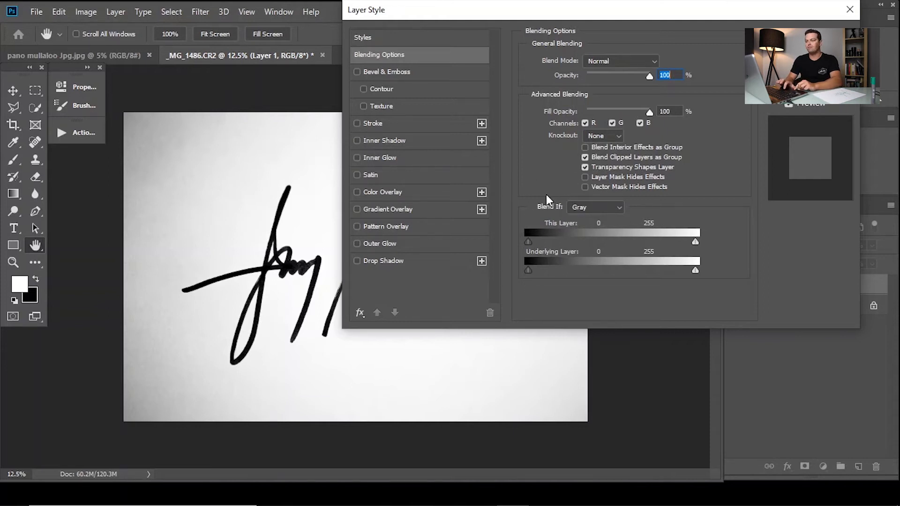
drag(524, 18, 568, 19)
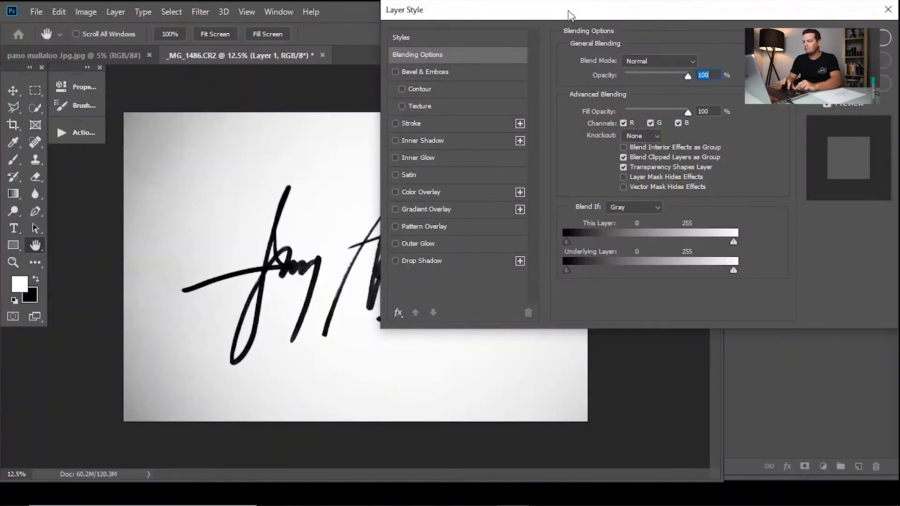
drag(570, 16, 615, 8)
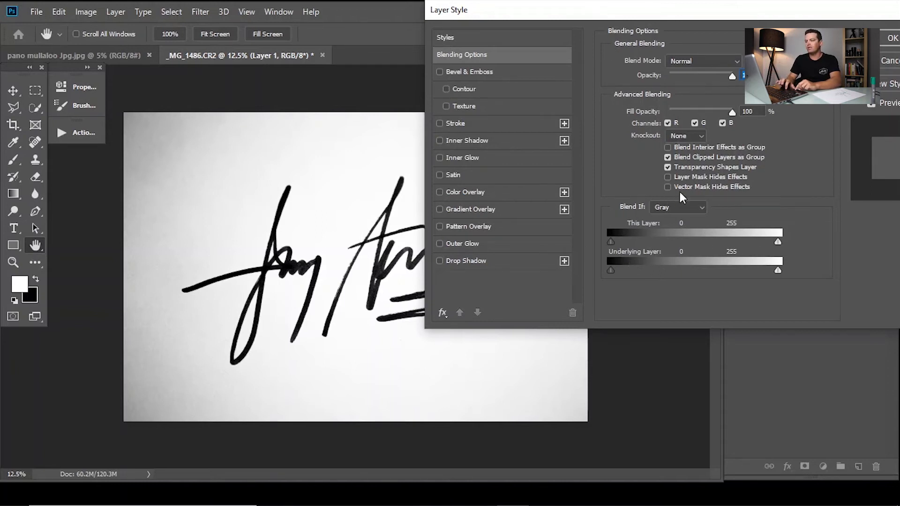
drag(534, 8, 623, 8)
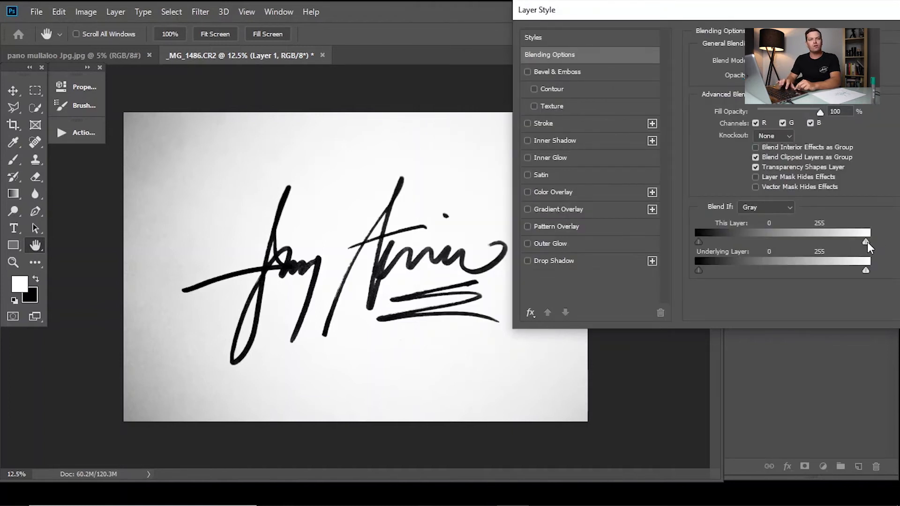
- Make Layer 1's white paper transparent with Blend If on Gray, splitting This Layer's white limit to 134 / 142, and apply it
drag(867, 242, 788, 241)
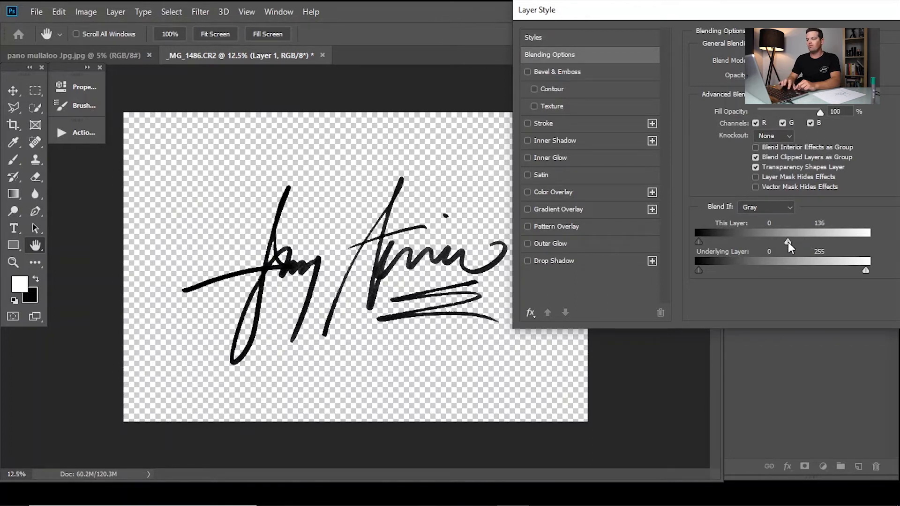
drag(788, 242, 736, 237)
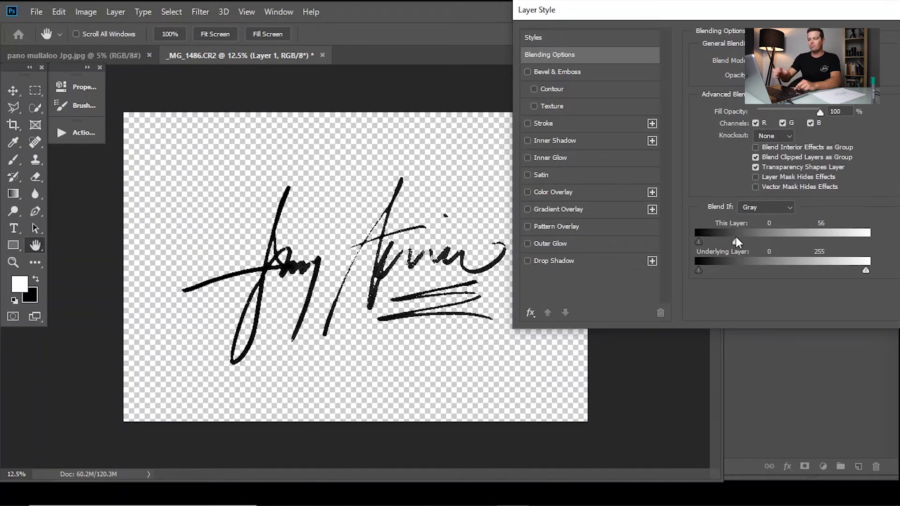
mouse_move(736, 237)
mouse_down()
mouse_move(813, 248)
mouse_move(789, 248)
mouse_up()
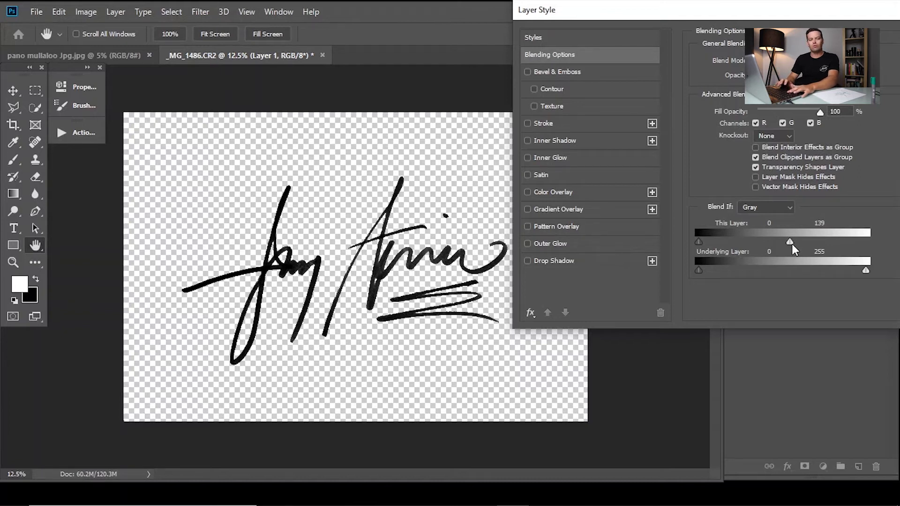
mouse_move(790, 244)
mouse_down()
mouse_move(726, 240)
mouse_move(780, 243)
mouse_up()
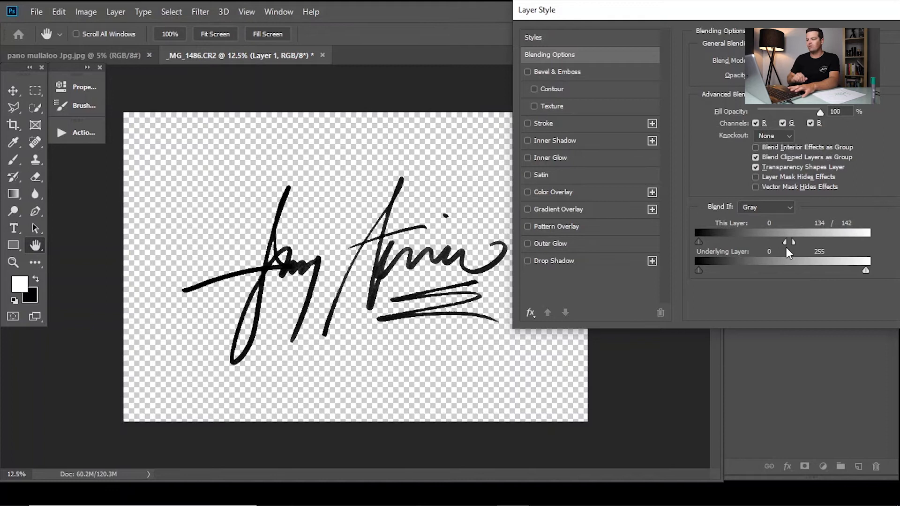
drag(740, 16, 498, 9)
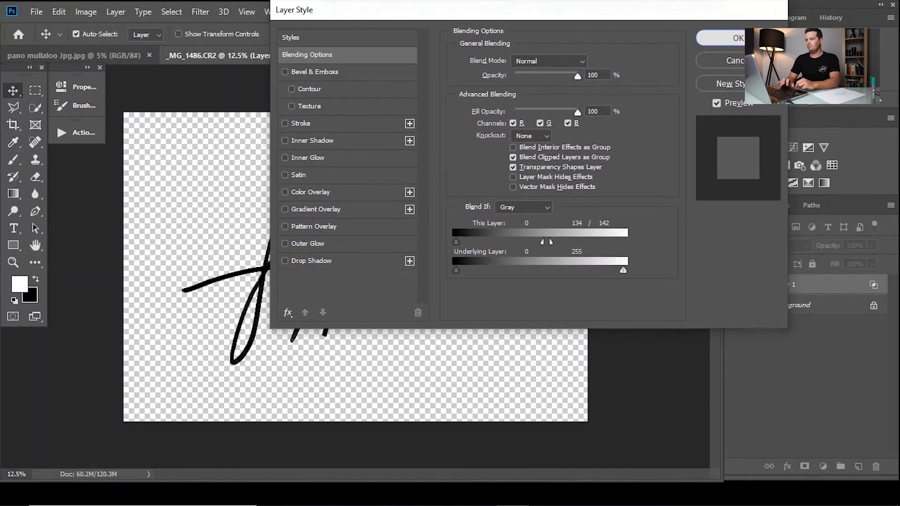
click(719, 38)
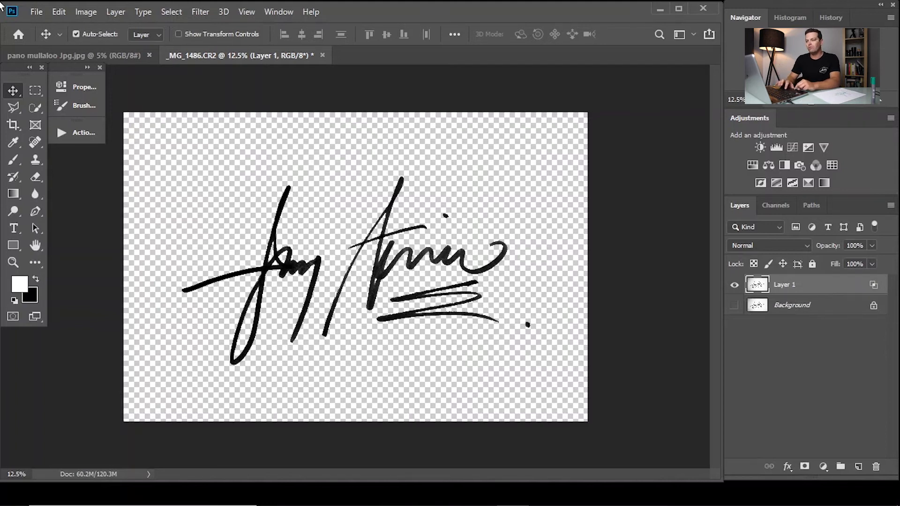
- Select the whole signature with a rectangular marquee, leaving a small margin around it
click(36, 93)
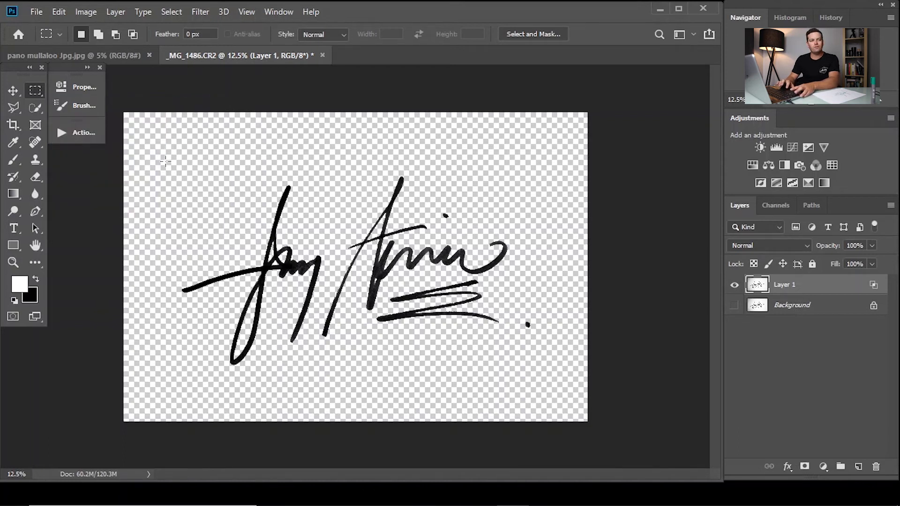
drag(166, 161, 545, 377)
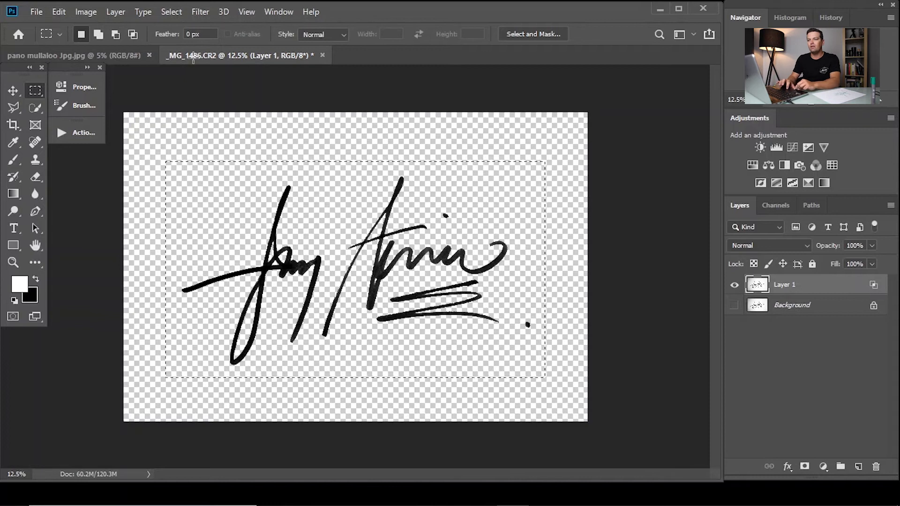
- Define the selected signature as a brush preset named "signiture"
click(61, 14)
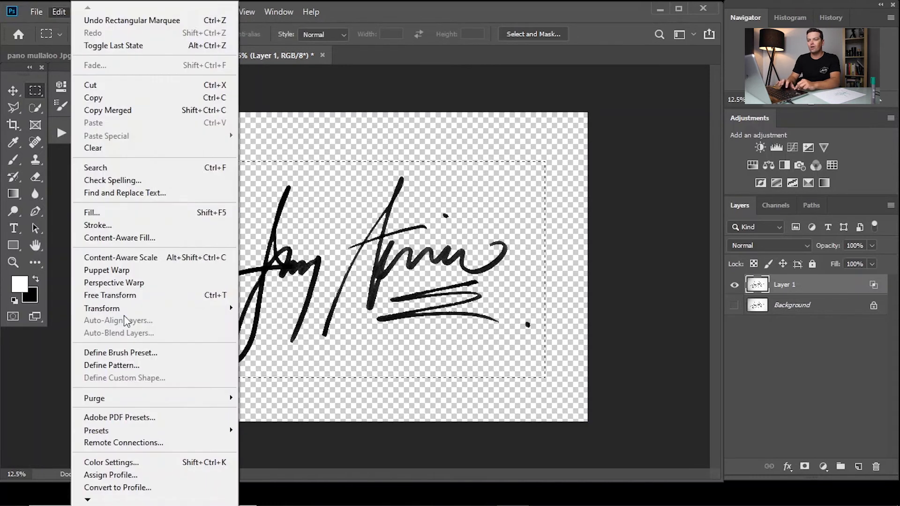
click(180, 361)
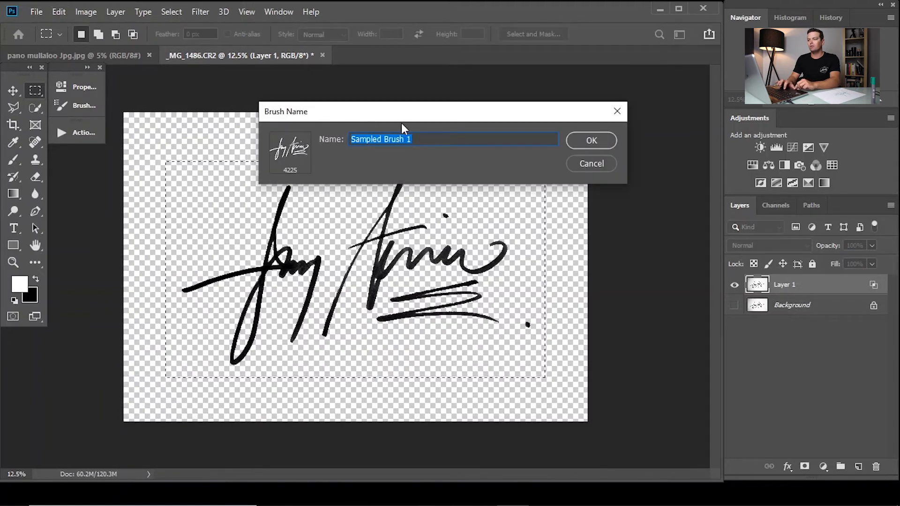
key(BackSpace)
text(s)
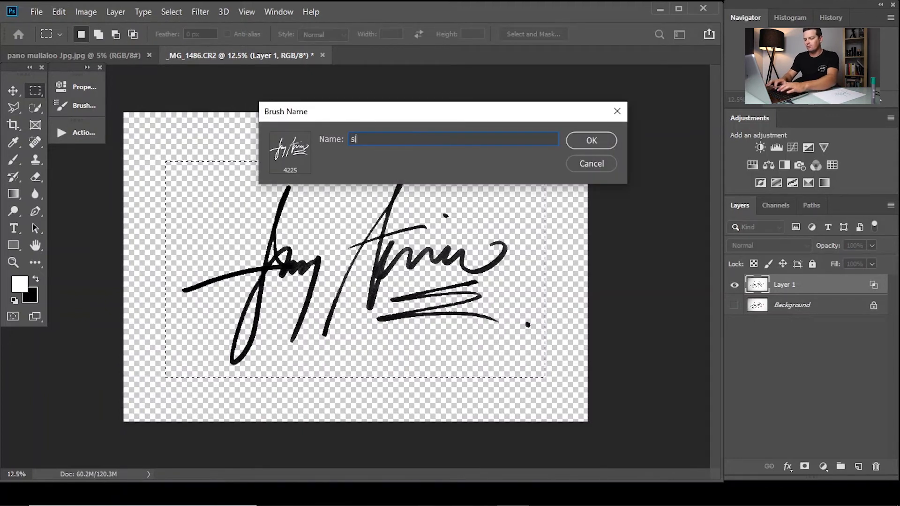
text(igniture)
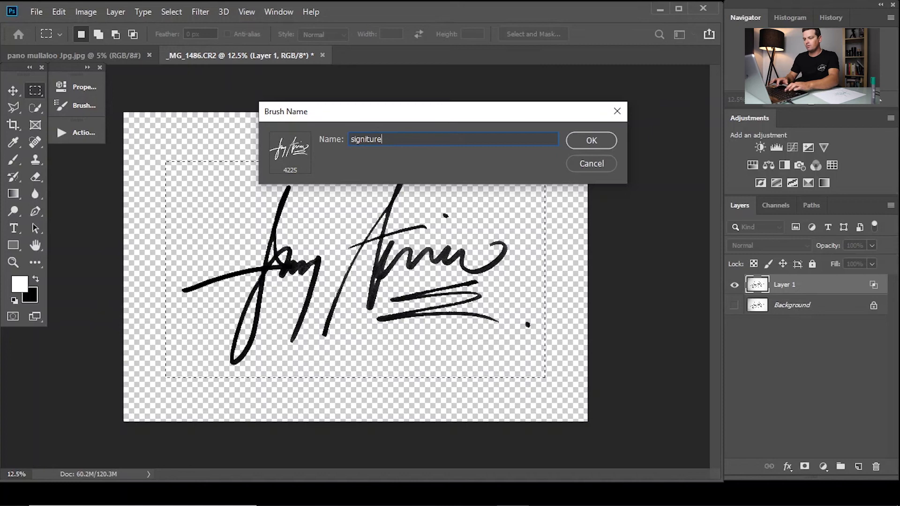
key(Return)
- Switch to the "pano mullaloo Jpg.jpg" document and choose the "signiture" preset for the Brush tool
key(b)
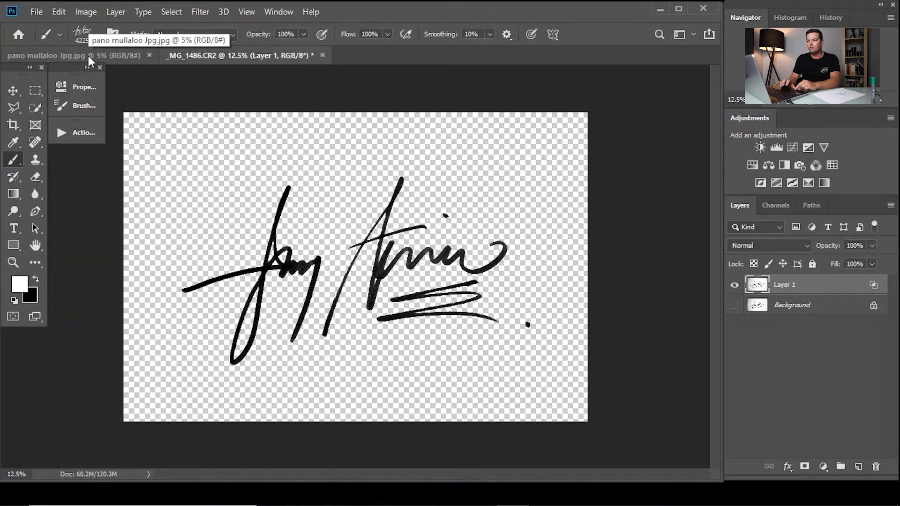
click(112, 54)
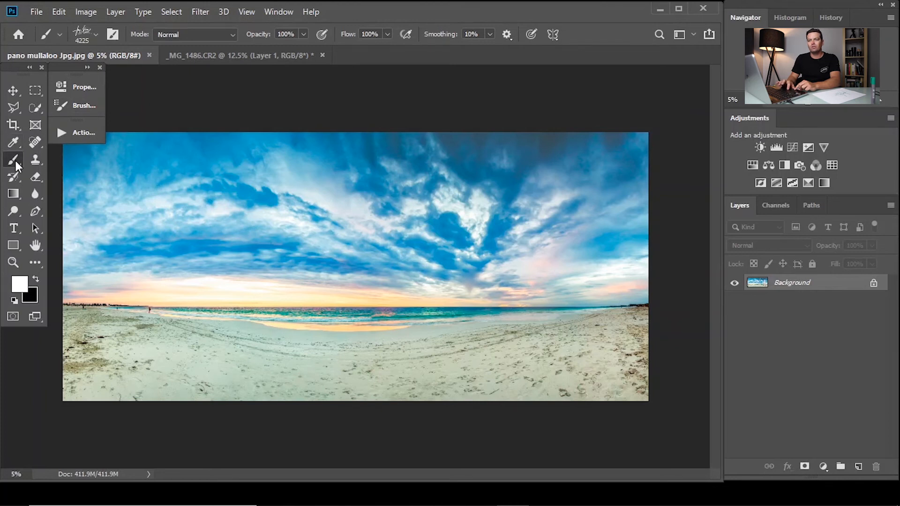
click(97, 39)
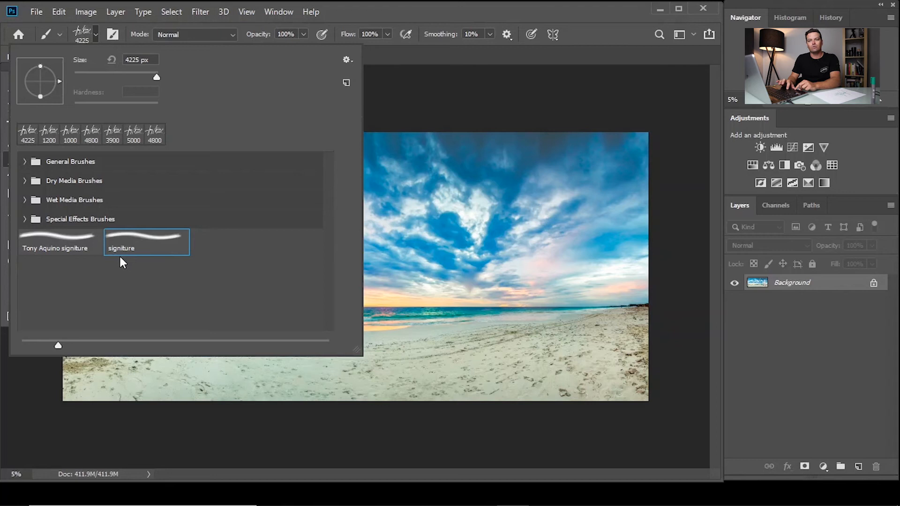
click(155, 245)
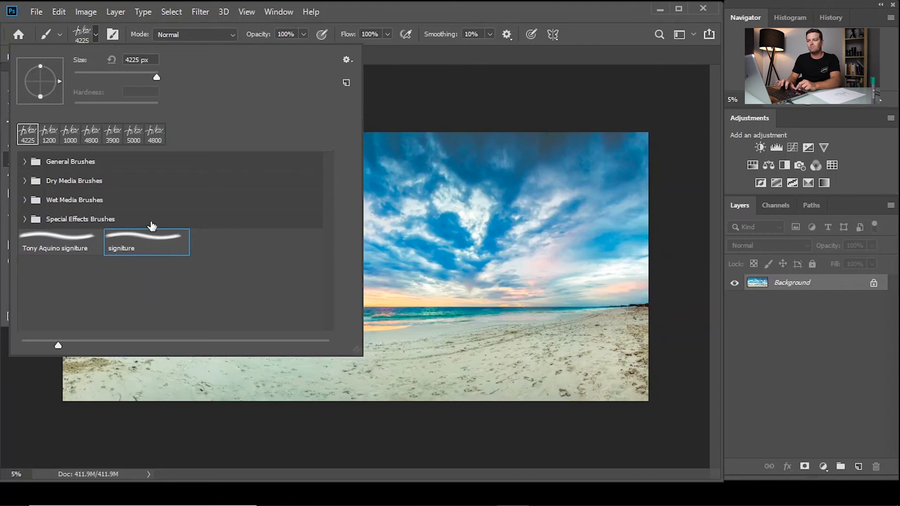
click(96, 34)
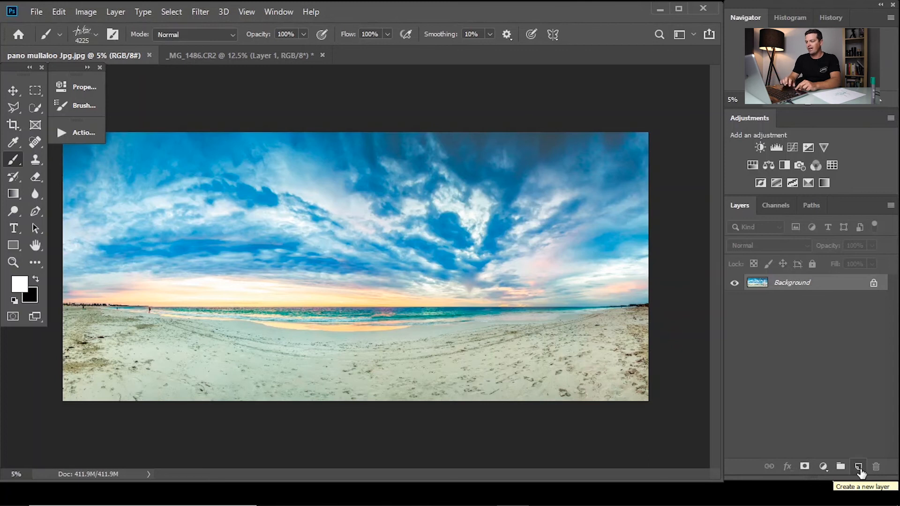
- Add a new layer above the panorama's Background and rename it "signiture"
click(859, 468)
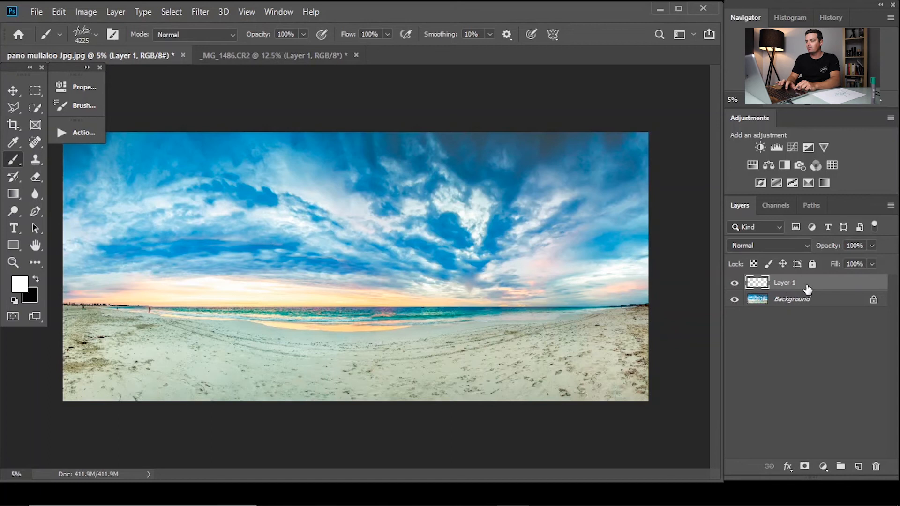
double_click(787, 282)
text(signture)
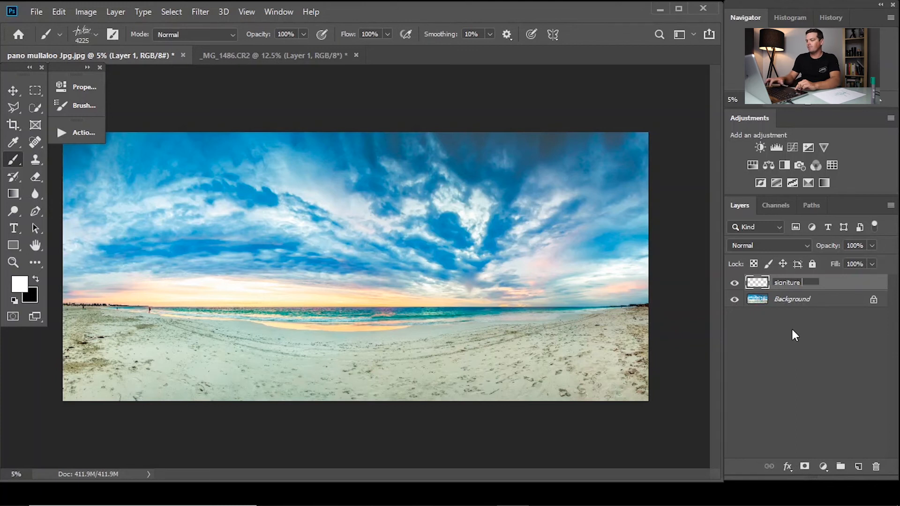
key(Return)
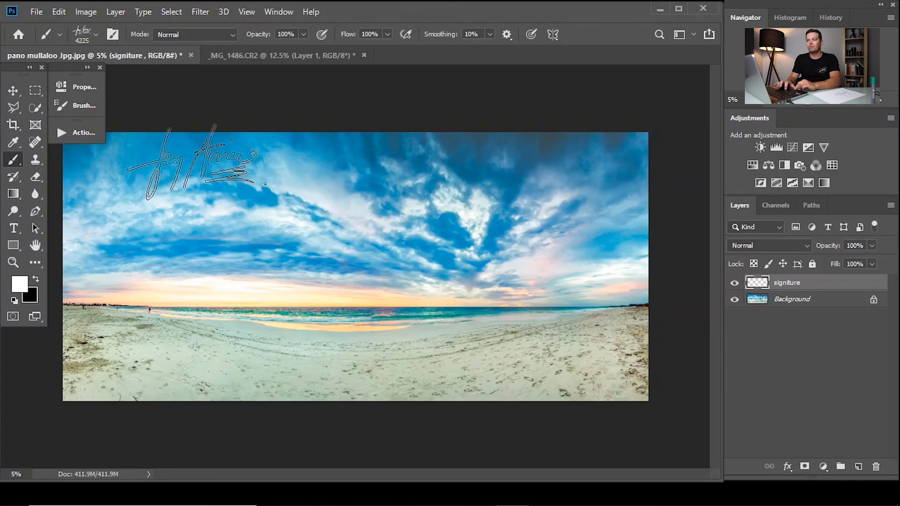
- Try larger and smaller sizes for the signature brush over the panorama and set it to 5000 px
click(96, 33)
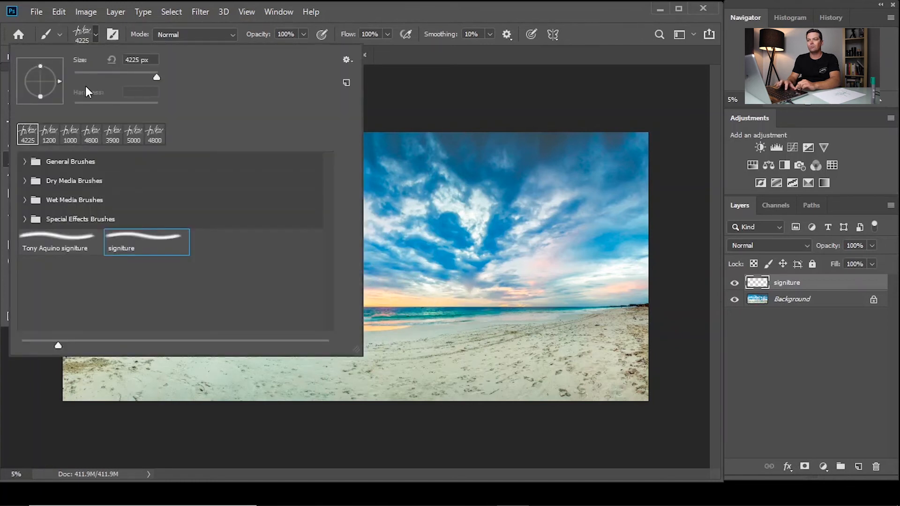
click(96, 34)
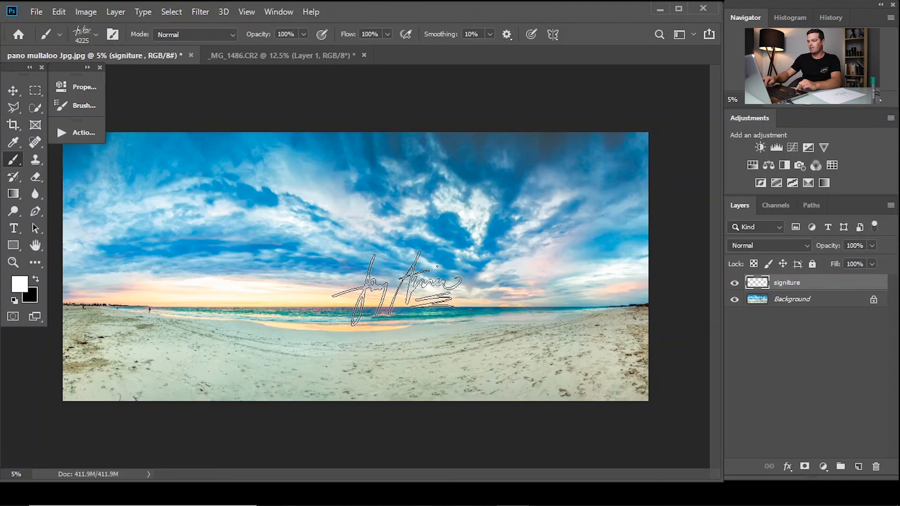
key(bracketright)
key(bracketright)
key(bracketright)
key(bracketright)
key(bracketright)
key(bracketright)
key(bracketright)
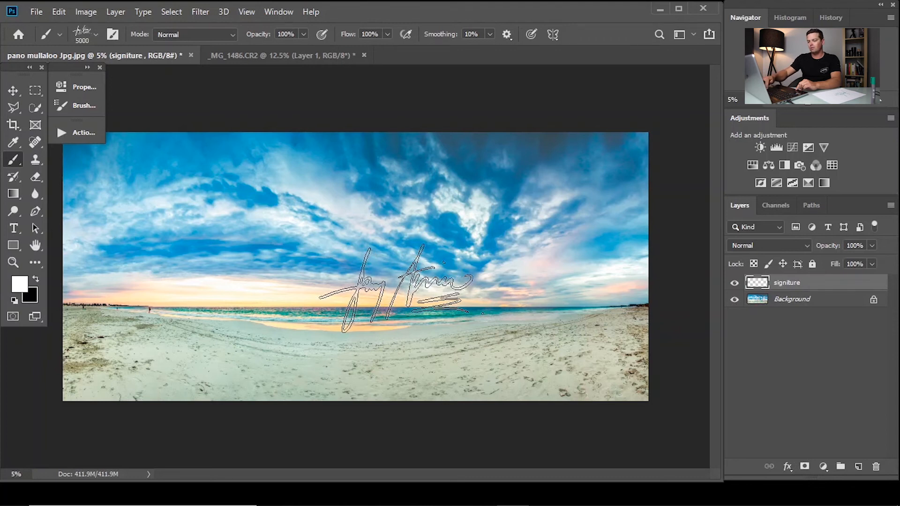
key(bracketleft)
key(bracketleft)
key(bracketleft)
key(bracketleft)
key(bracketleft)
key(bracketleft)
key(bracketleft)
key(bracketleft)
key(bracketleft)
key(bracketleft)
key(bracketright)
key(bracketright)
key(bracketright)
key(bracketright)
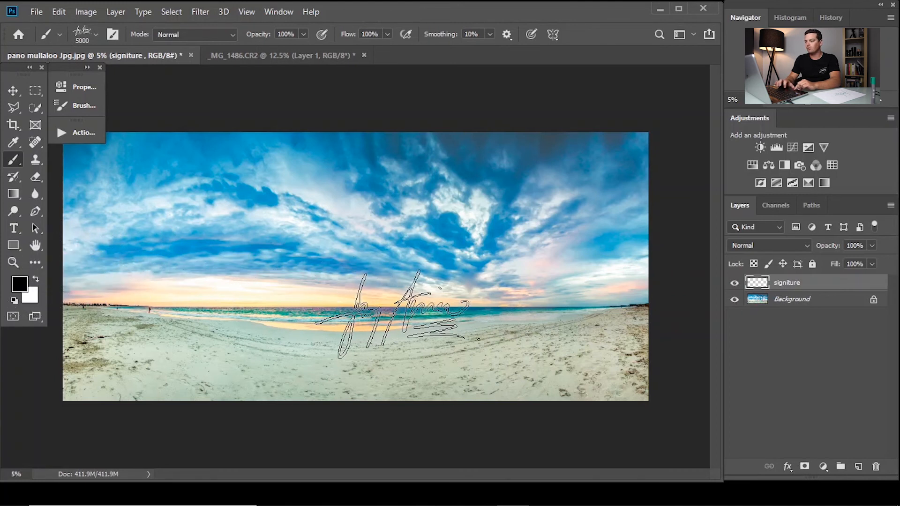
- Sample trial foreground colours from the horizon glow and the sky, and set the foreground colour to black (000000)
click(21, 287)
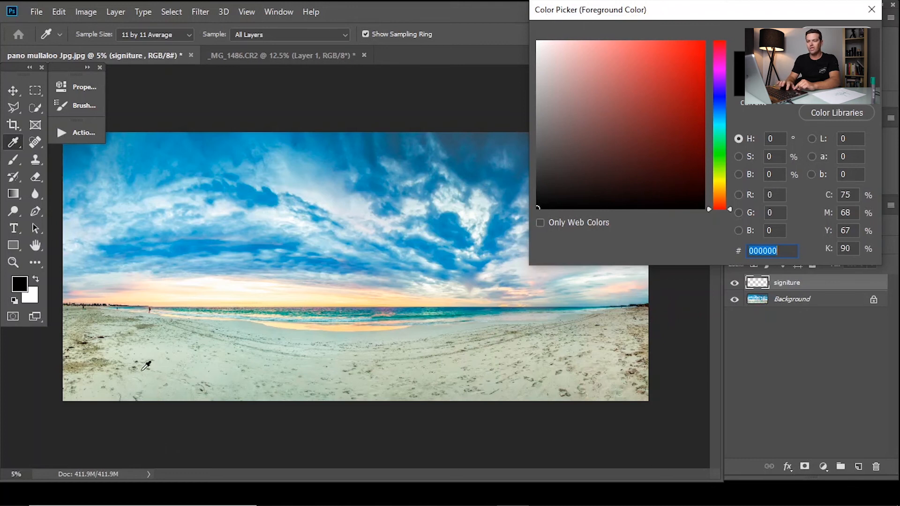
click(275, 296)
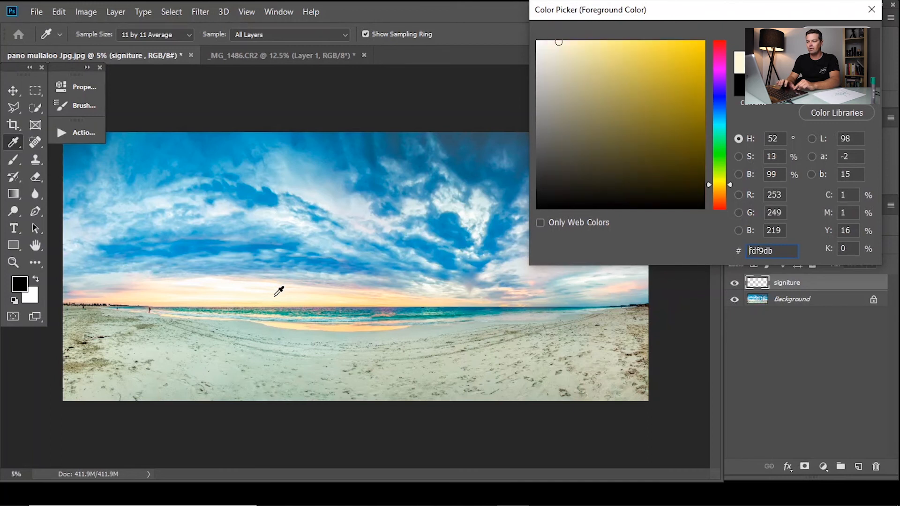
click(288, 285)
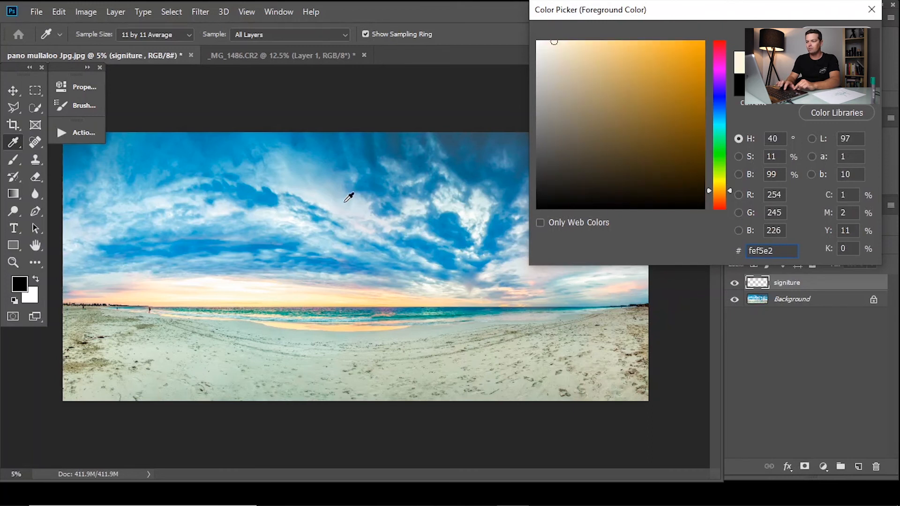
click(358, 176)
click(464, 170)
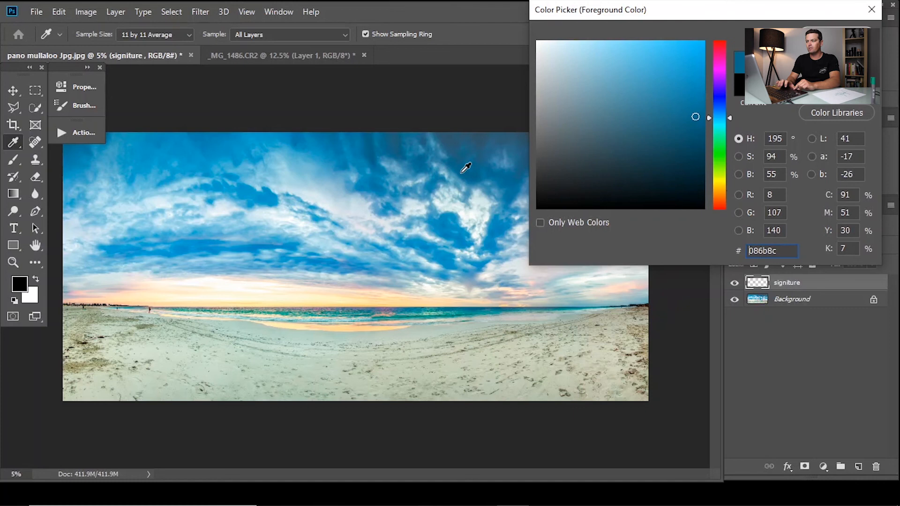
drag(693, 121, 527, 246)
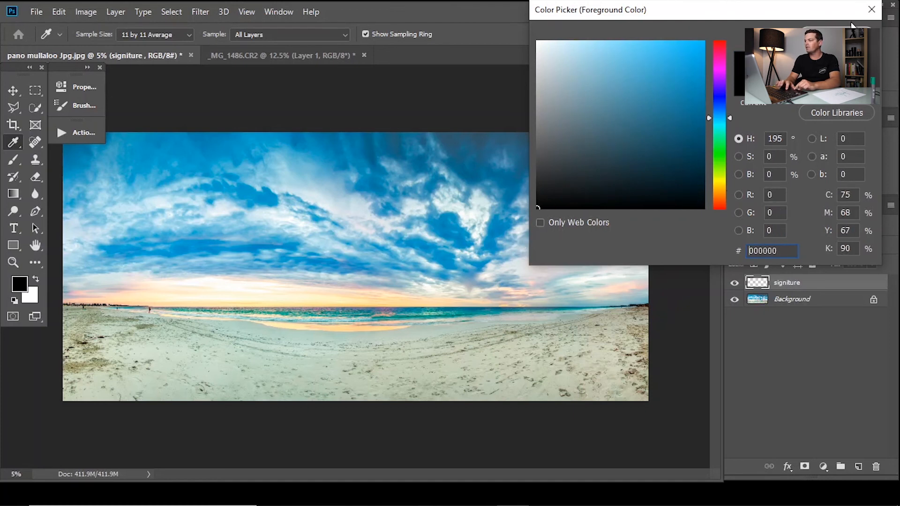
key(Return)
- Stamp the signature once with the Brush tool on the sand in the panorama's lower-right corner
key(b)
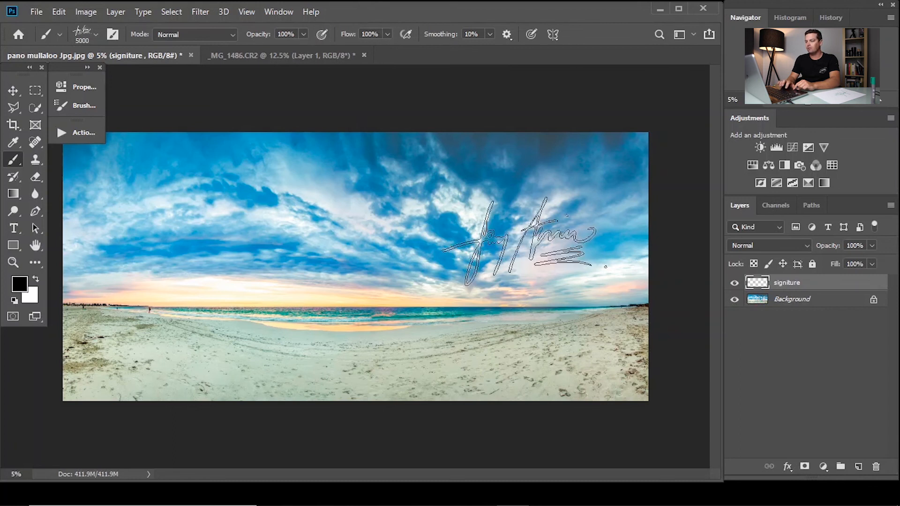
click(548, 349)
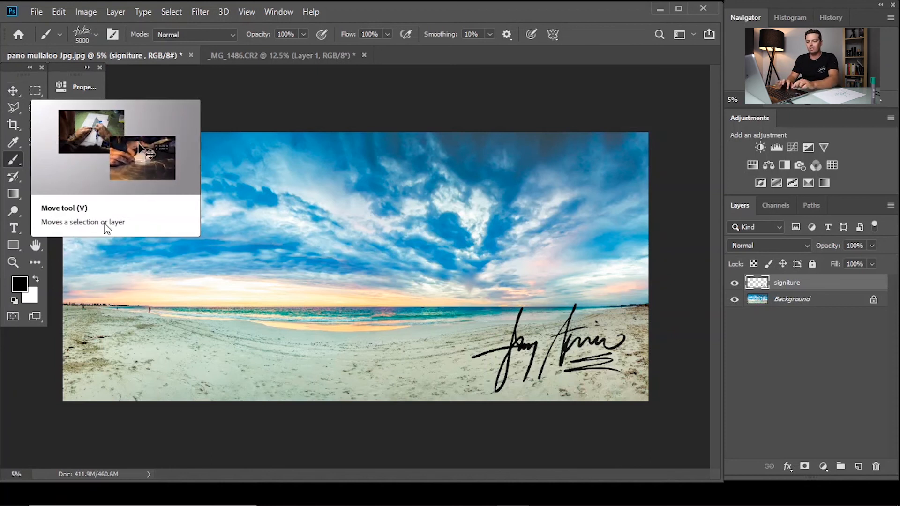
- Move the stamped signature slightly up and to the left, away from the photo's edges
key(v)
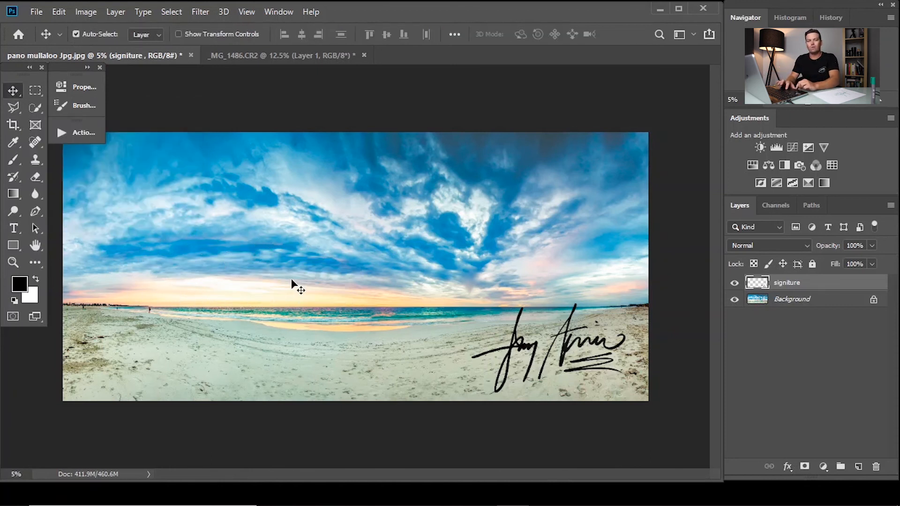
drag(547, 370, 551, 365)
key(Up)
key(Up)
key(Up)
key(Left)
key(Left)
key(Left)
key(Left)
key(Left)
key(Left)
key(Left)
key(Left)
key(Left)
key(Left)
key(Left)
key(Left)
key(Left)
key(Left)
key(Left)
key(Left)
key(Left)
key(Left)
key(Left)
key(Left)
key(Left)
key(Left)
key(Left)
key(Left)
key(Left)
key(Left)
key(Left)
key(Left)
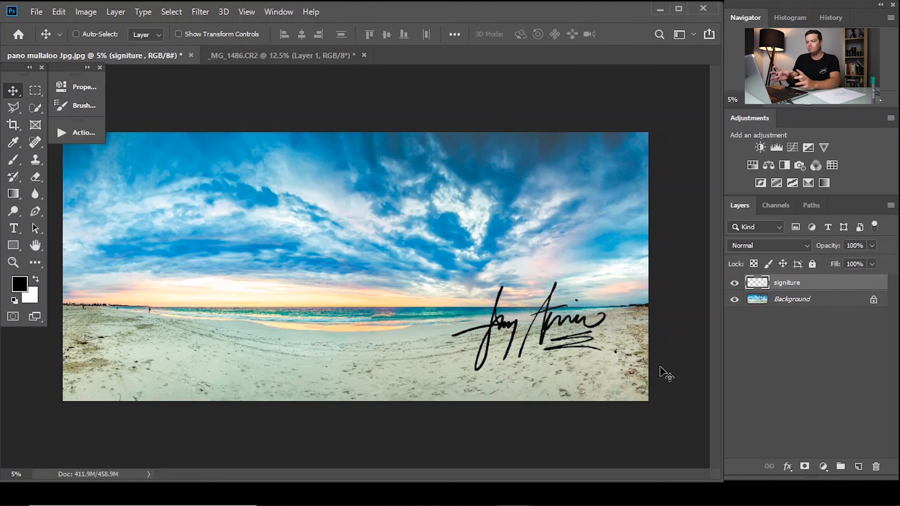
- Scale the signature proportionally to about 64.6% with Free Transform, place it near the photo's lower-right corner, and apply it
key(ctrl+t)
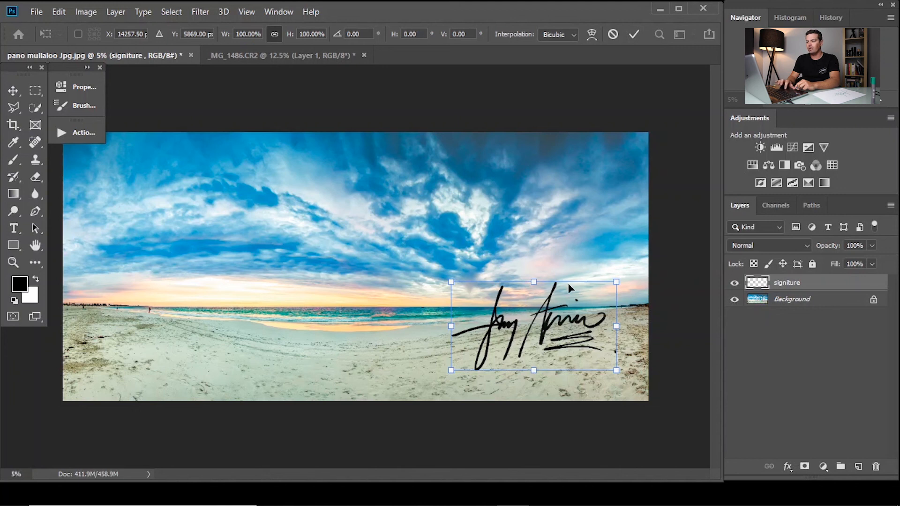
mouse_move(535, 276)
mouse_down()
mouse_move(535, 226)
mouse_move(533, 313)
mouse_up()
mouse_move(536, 346)
mouse_down()
mouse_move(373, 232)
mouse_move(390, 304)
mouse_move(468, 291)
mouse_move(588, 363)
mouse_up()
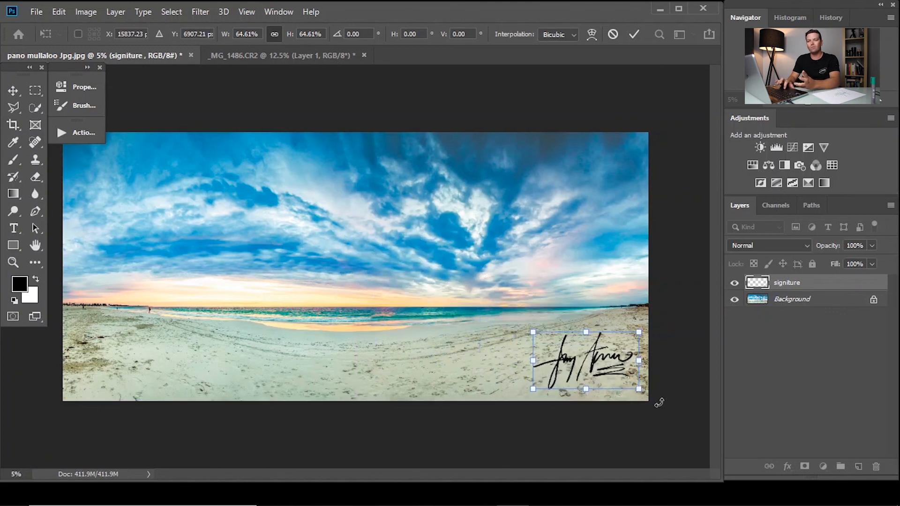
click(15, 92)
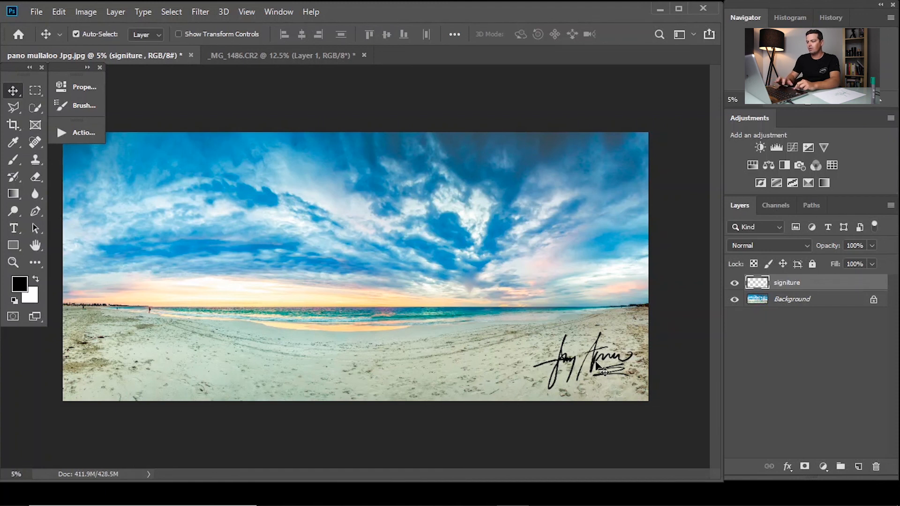
- Nudge the scaled signature down and slightly right, closer to the photo's lower-right corner
key(Down)
key(Down)
key(Down)
key(Down)
key(Down)
key(Down)
key(Down)
key(Down)
key(Down)
key(Down)
key(Down)
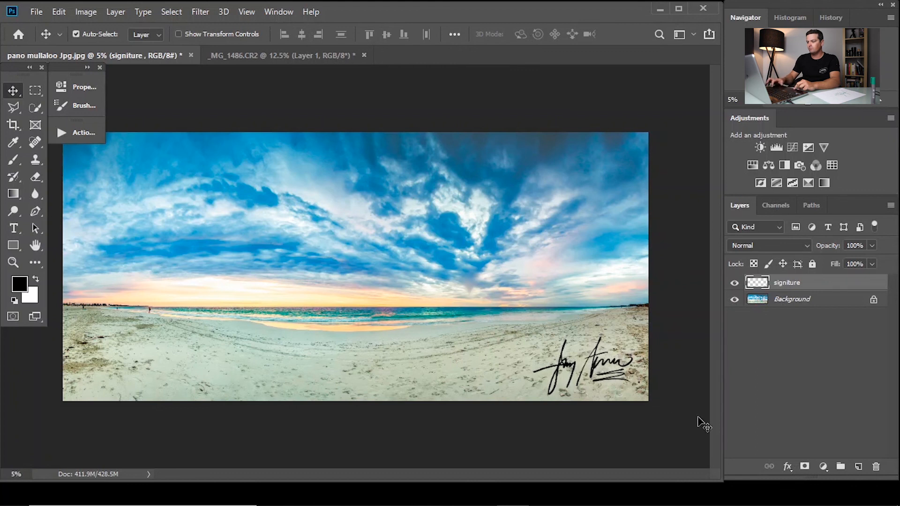
key(Right)
key(Right)
key(Right)
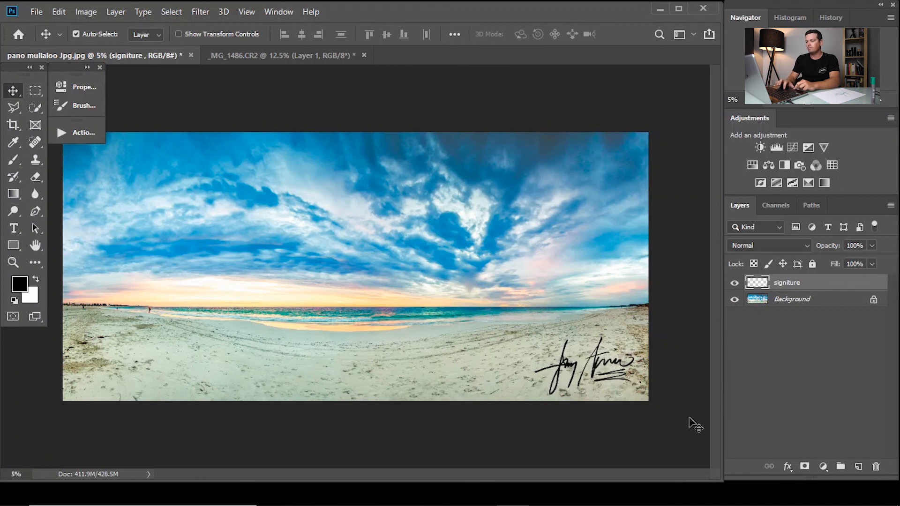